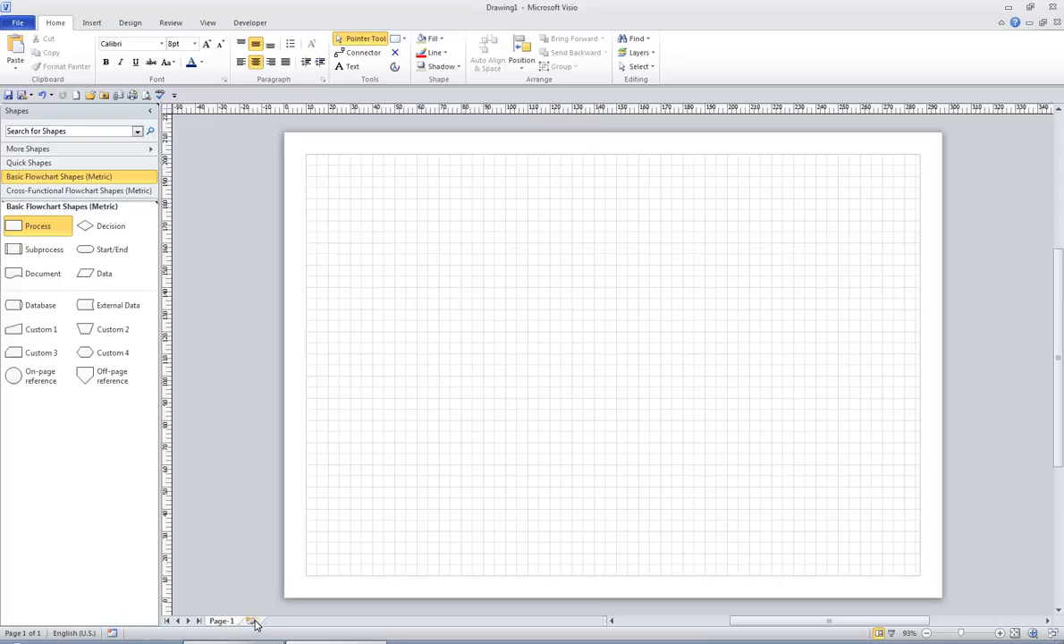
# - Add two new blank pages, Page-2 and Page-3, after Page-1
pyautogui.click(252, 621)
pyautogui.click(251, 621)
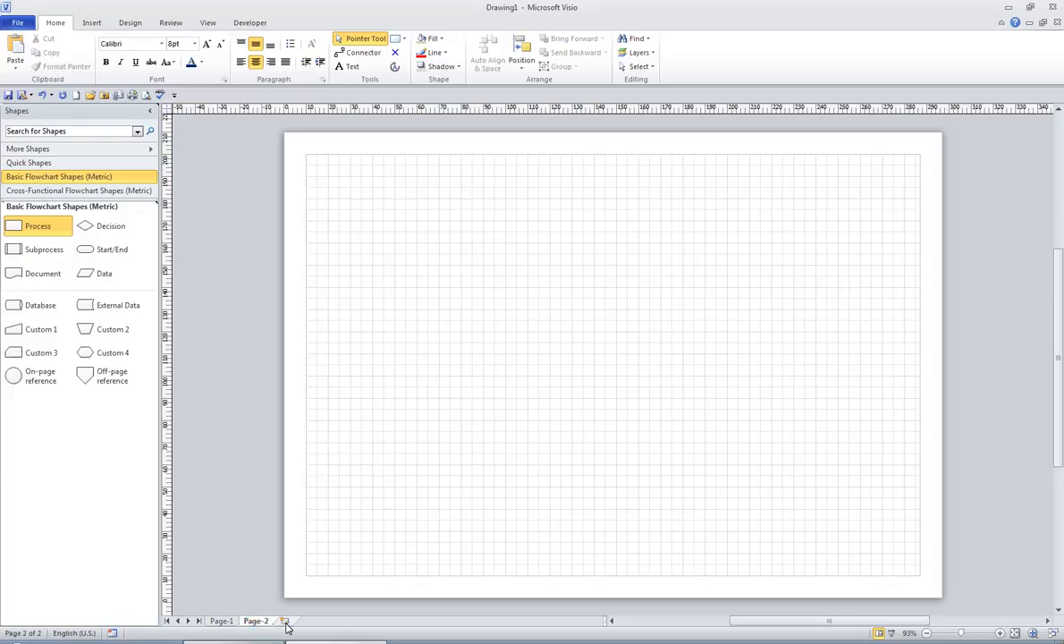
pyautogui.click(285, 621)
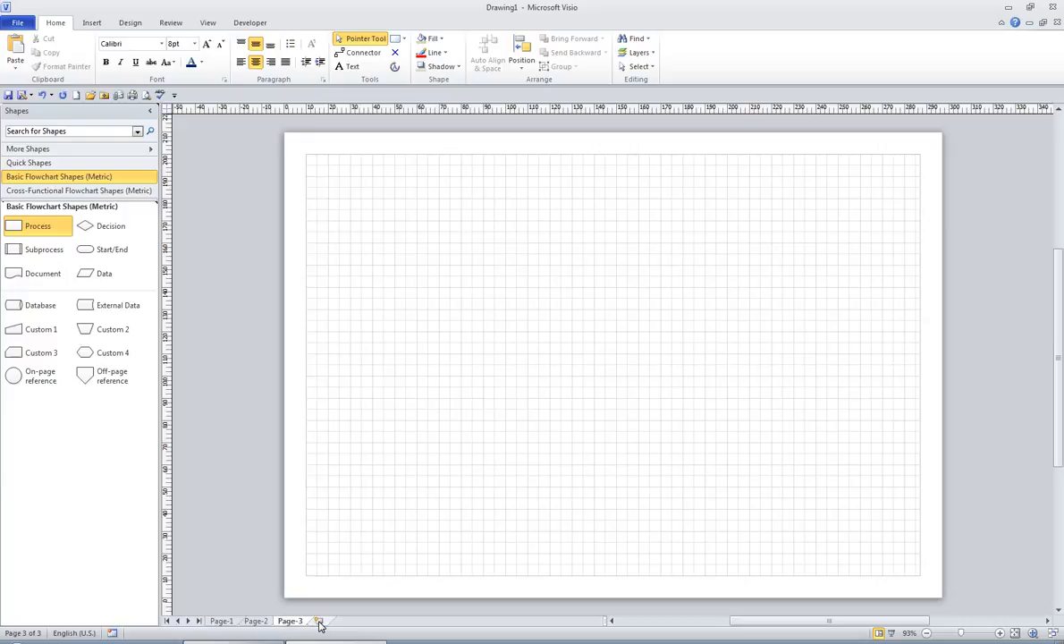
pyautogui.click(318, 621)
# - Delete Page-3 from the drawing
pyautogui.rightClick(300, 625)
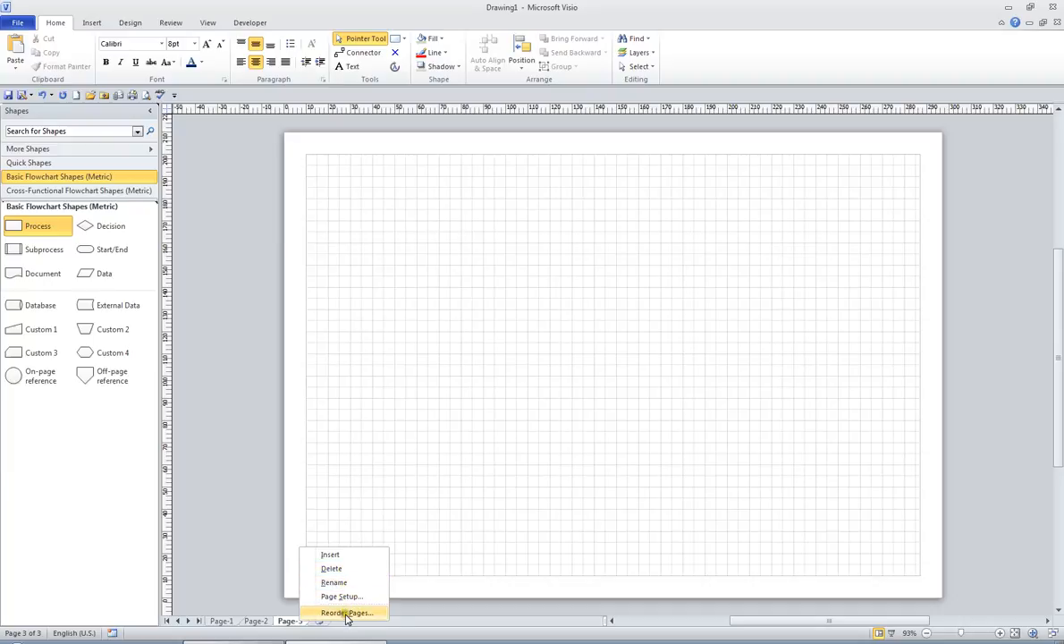
pyautogui.click(343, 569)
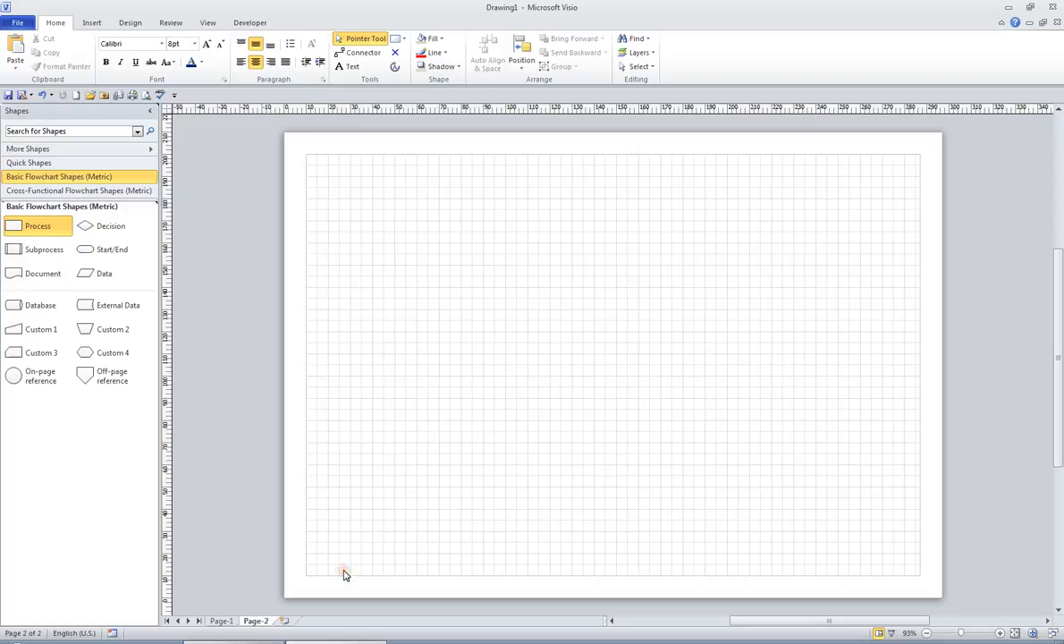
# - Look at Page-2's page setup properties and the page reordering options, leaving both without changes
pyautogui.rightClick(256, 623)
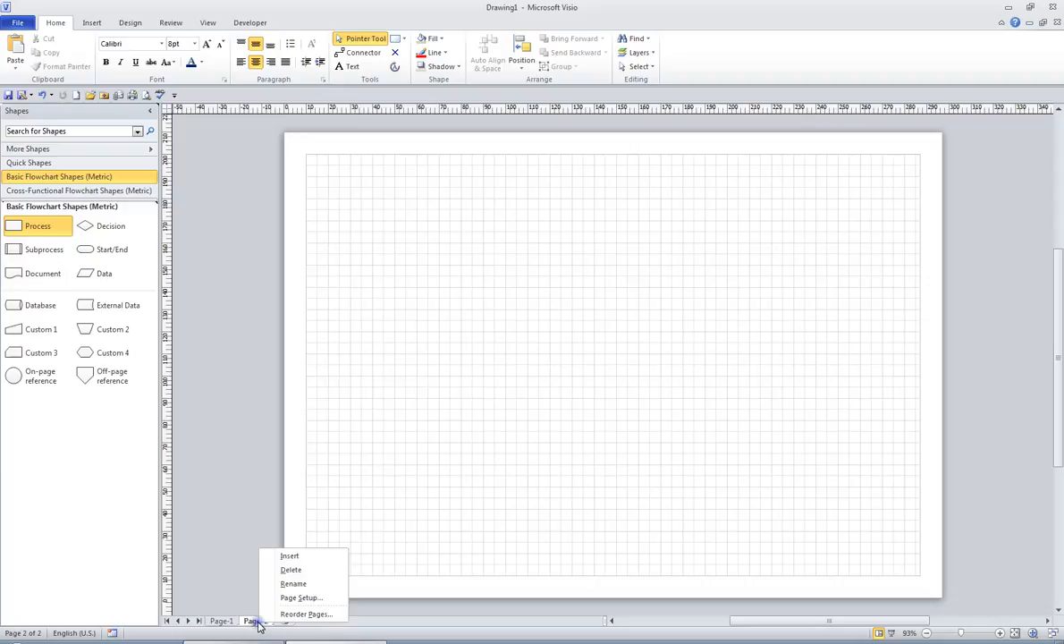
pyautogui.click(303, 598)
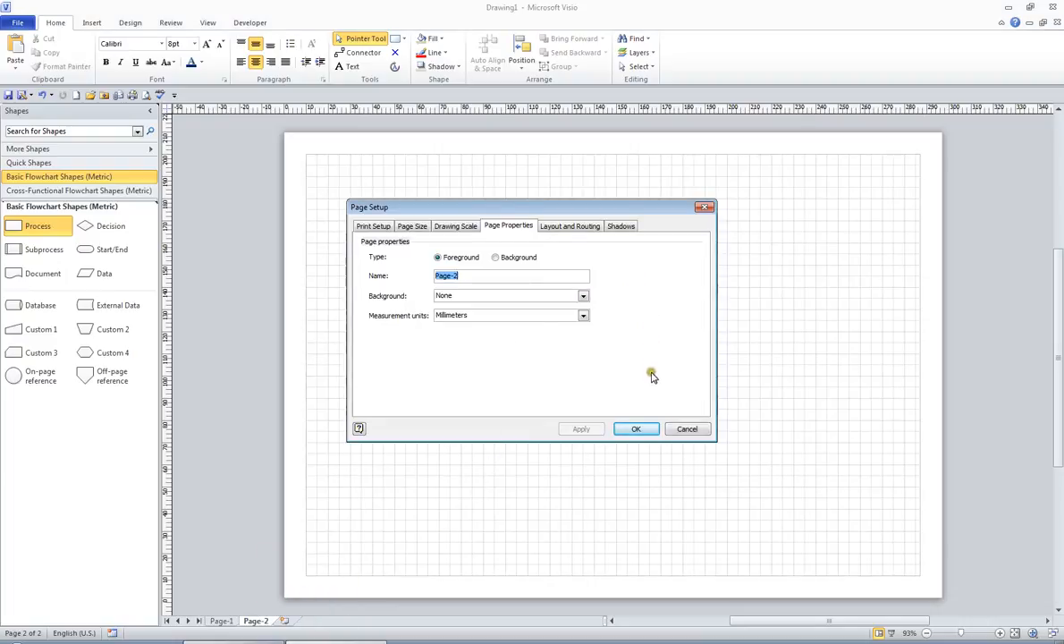
pyautogui.click(686, 429)
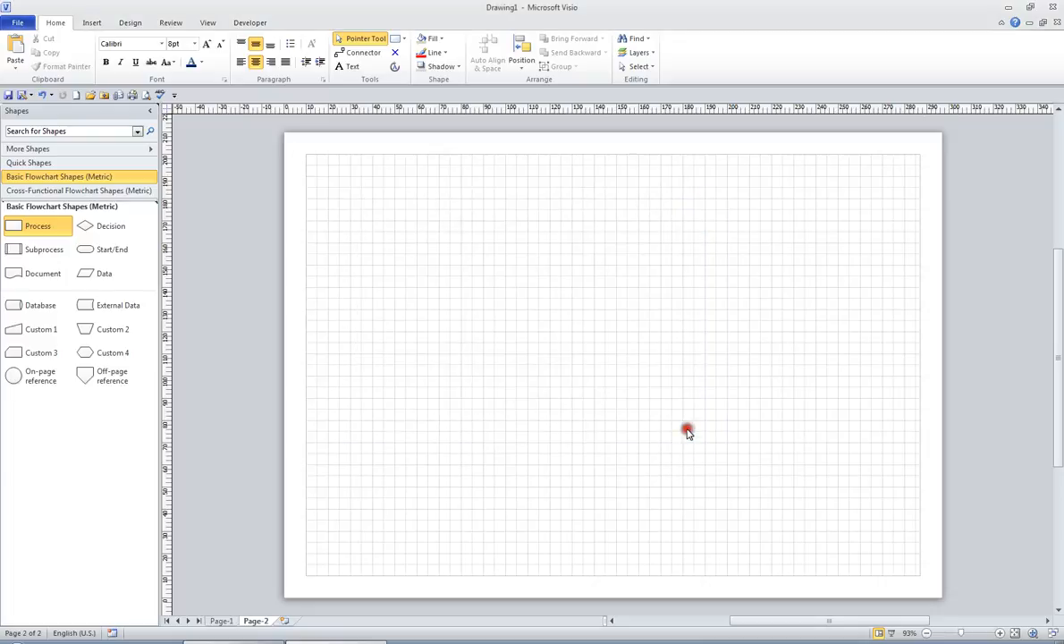
pyautogui.rightClick(257, 621)
pyautogui.click(273, 615)
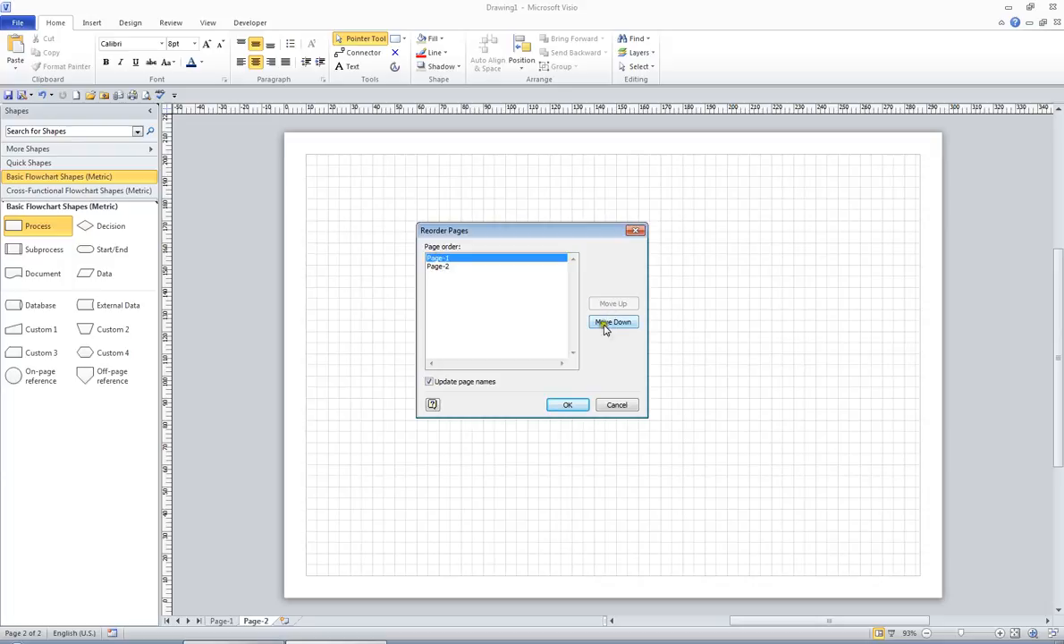
pyautogui.click(619, 405)
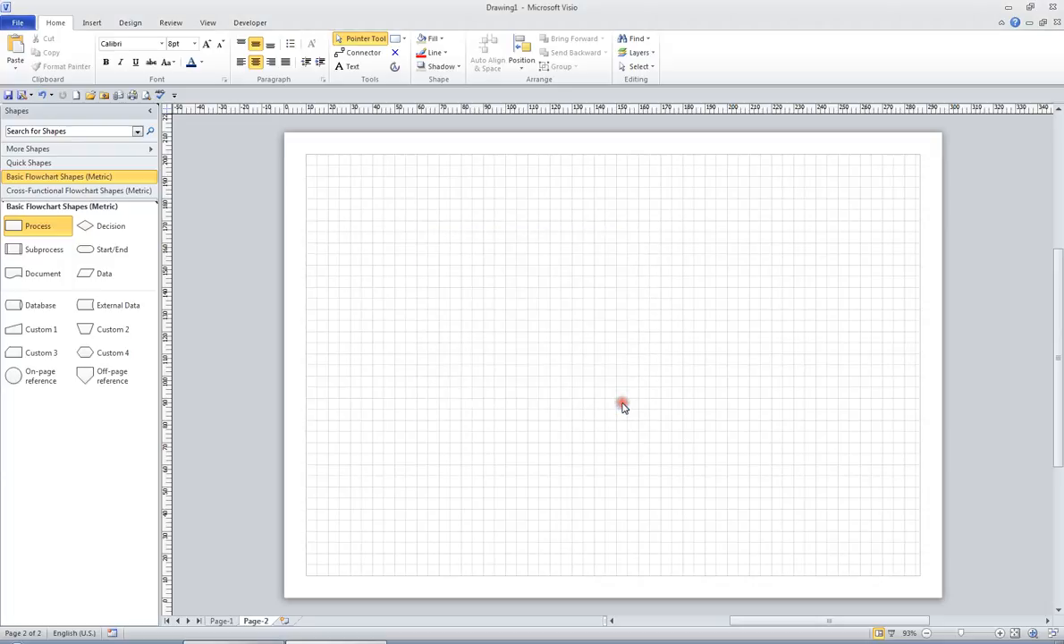
# - Delete Page-2 so that only Page-1 remains in the drawing
pyautogui.rightClick(256, 621)
pyautogui.click(288, 572)
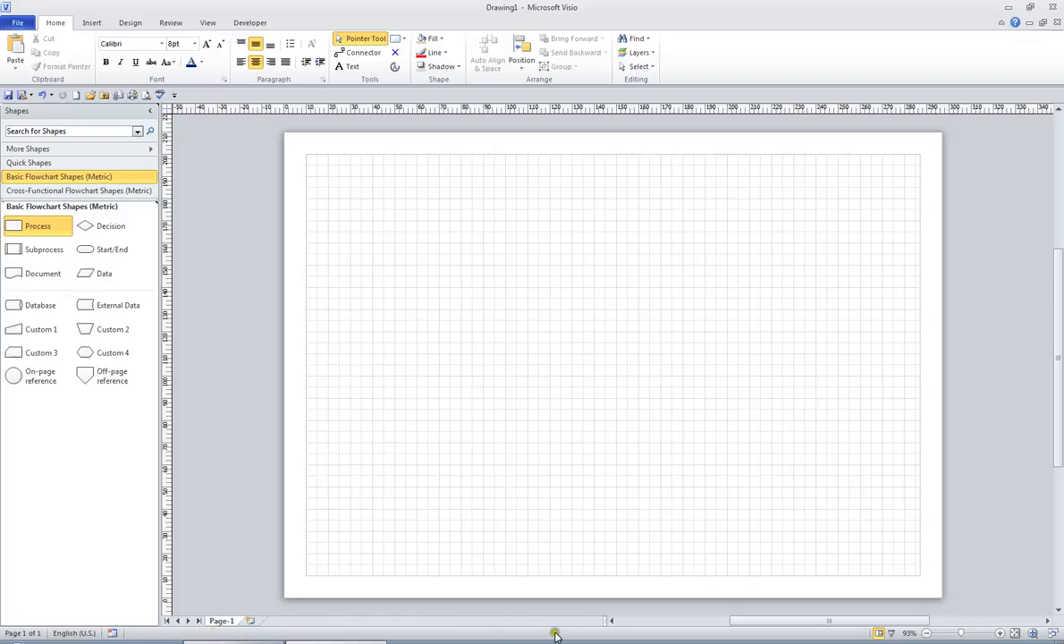
# - Zoom in on Page-1 step by step to 212%
pyautogui.click(999, 633)
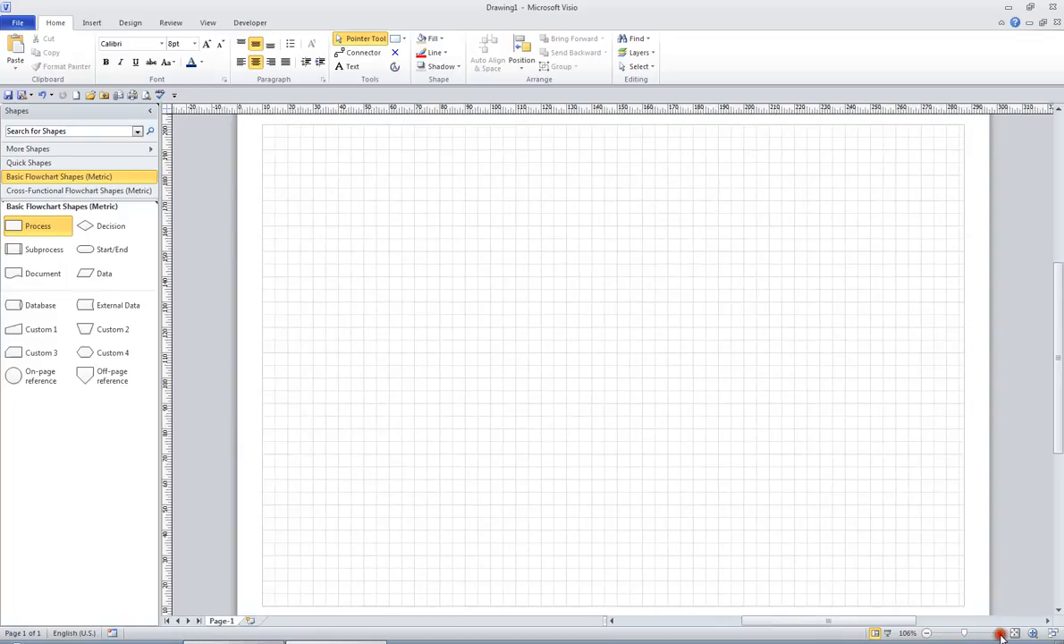
pyautogui.click(999, 633)
pyautogui.click(999, 633)
pyautogui.click(999, 633)
pyautogui.click(999, 633)
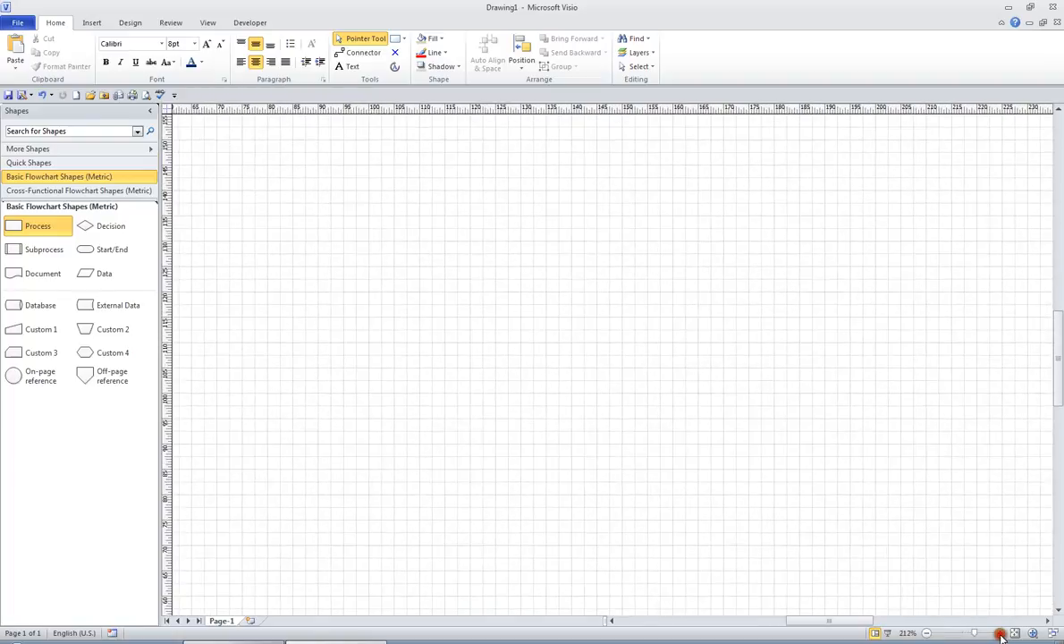
# - Zoom out from Page-1 step by step to 40%
pyautogui.click(927, 633)
pyautogui.click(927, 633)
pyautogui.click(927, 633)
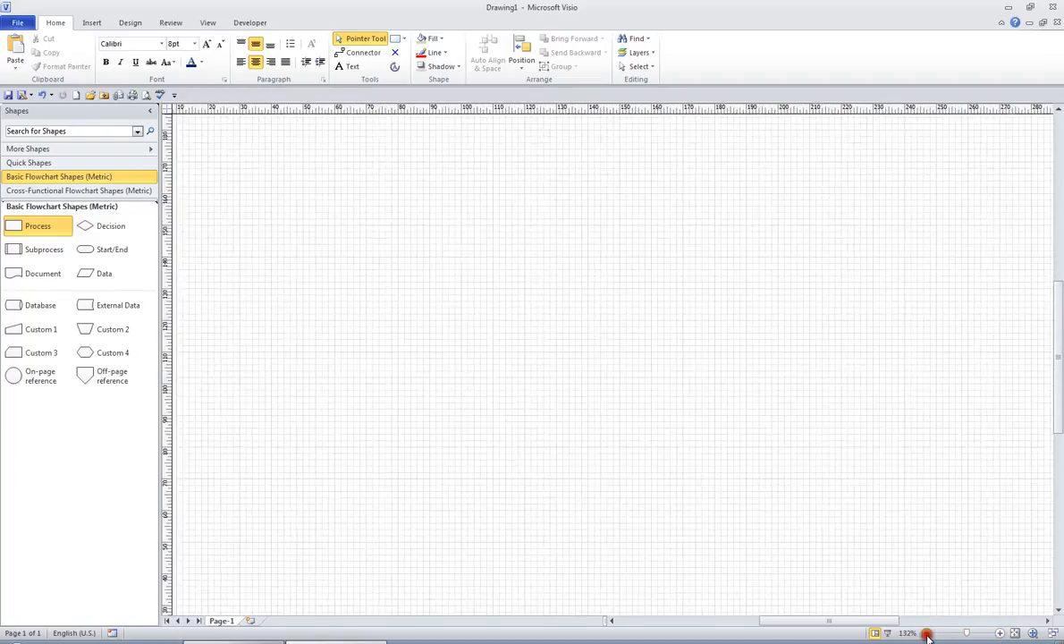
pyautogui.click(927, 633)
pyautogui.click(927, 633)
pyautogui.click(926, 632)
pyautogui.click(927, 633)
pyautogui.click(927, 633)
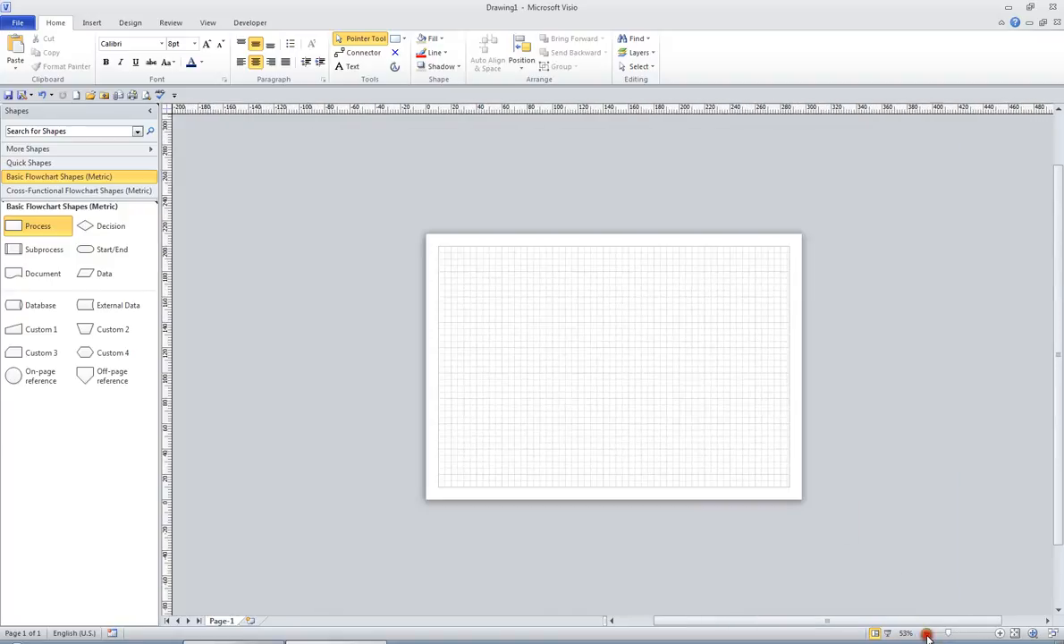
pyautogui.click(927, 632)
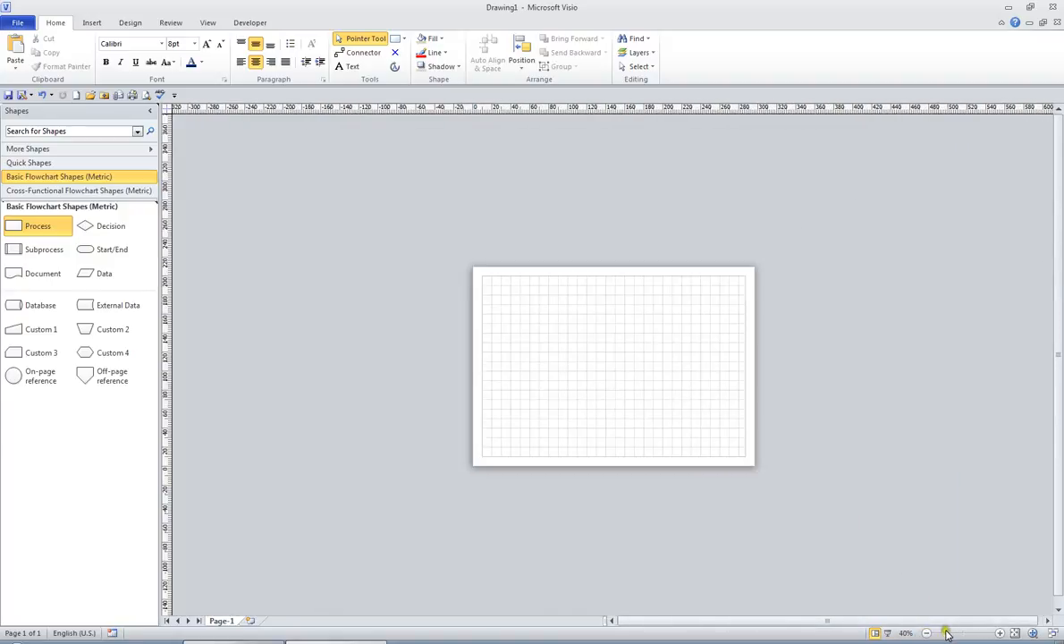
# - Set the page zoom to about 106% and fit the whole page to the window
pyautogui.moveTo(944, 633)
pyautogui.mouseDown()
pyautogui.moveTo(935, 632)
pyautogui.moveTo(1000, 632)
pyautogui.moveTo(964, 635)
pyautogui.mouseUp()
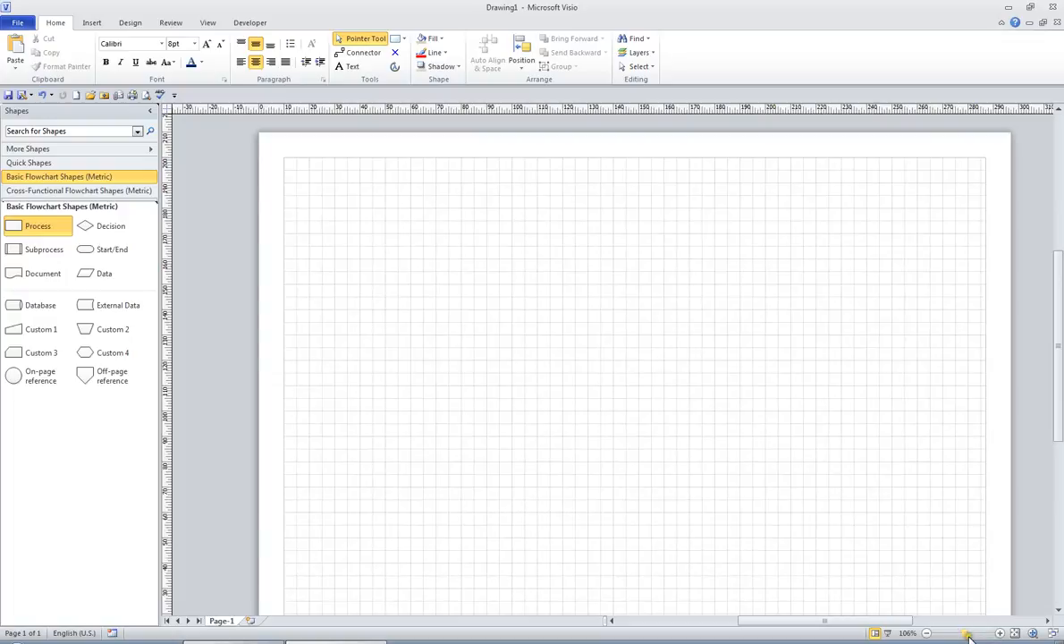
pyautogui.click(1015, 633)
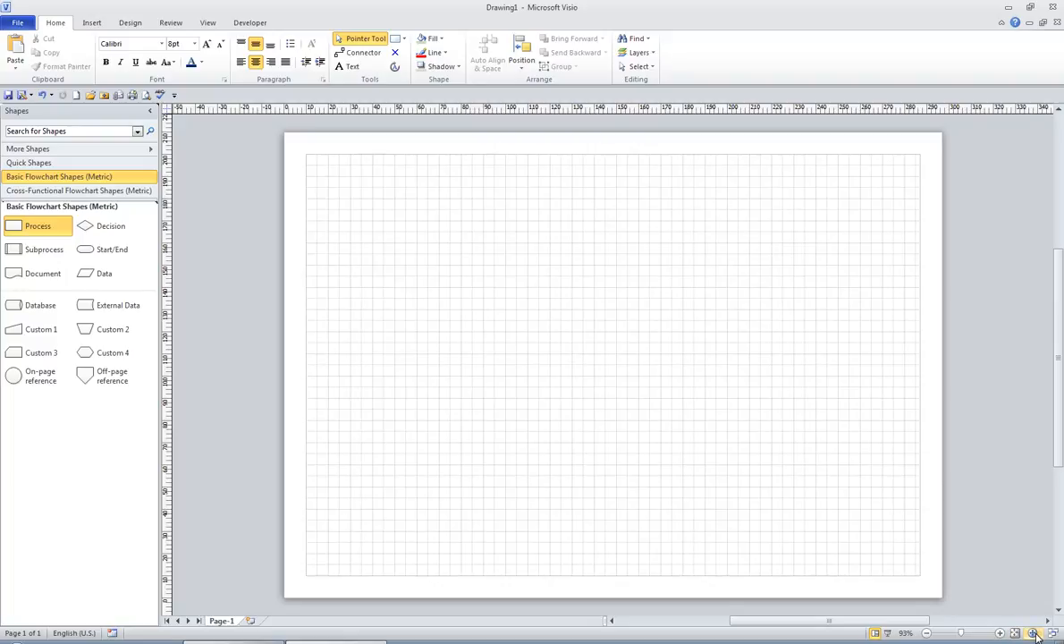
# - Show and close the Pan & Zoom window, and look at the list of open drawing windows
pyautogui.click(1032, 633)
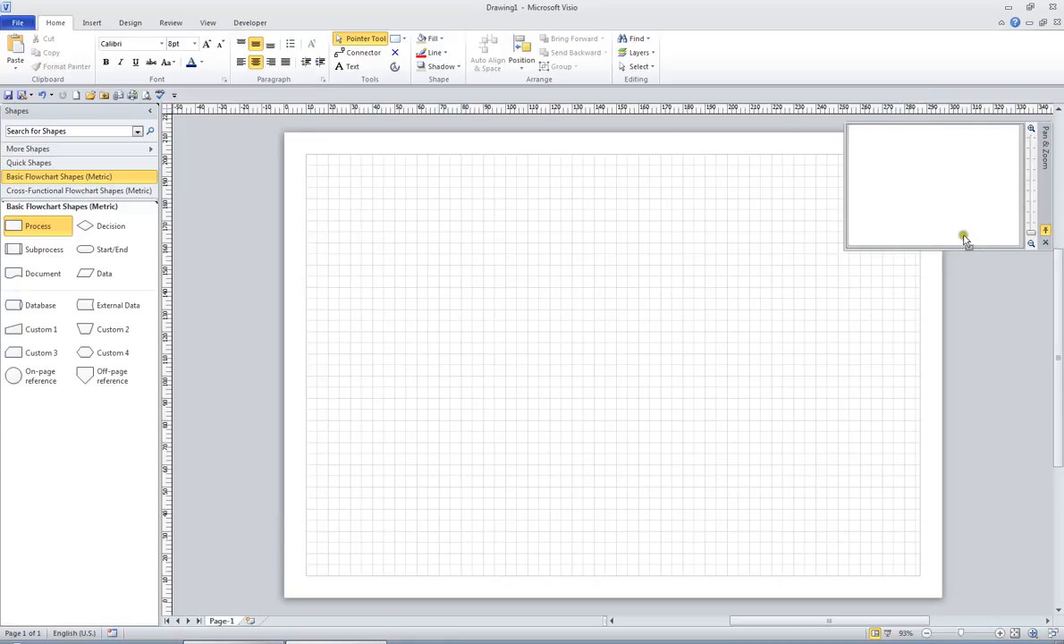
pyautogui.click(1044, 245)
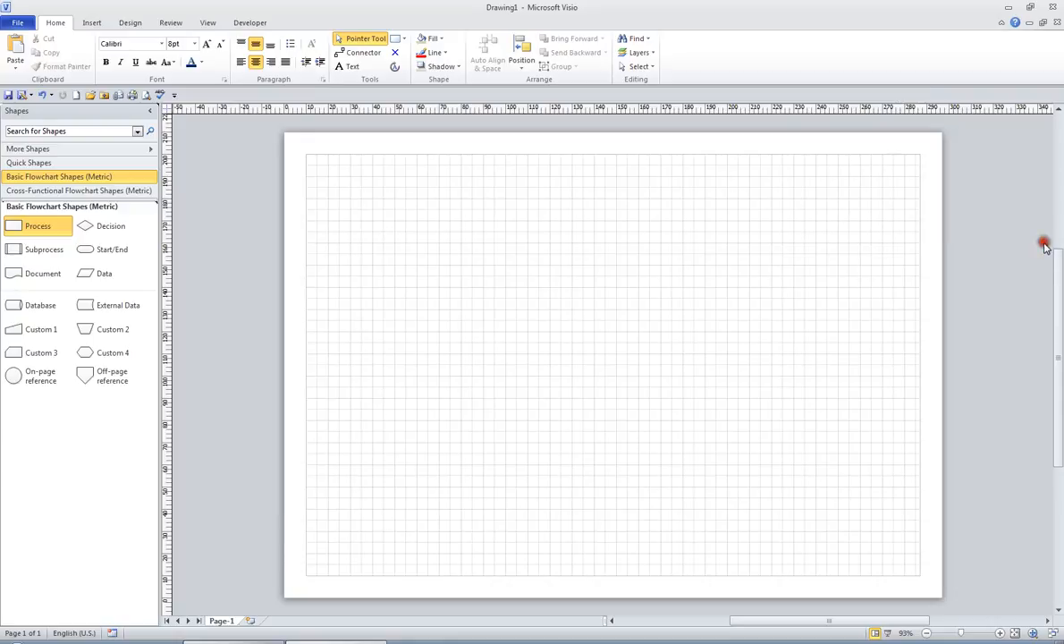
pyautogui.click(1055, 633)
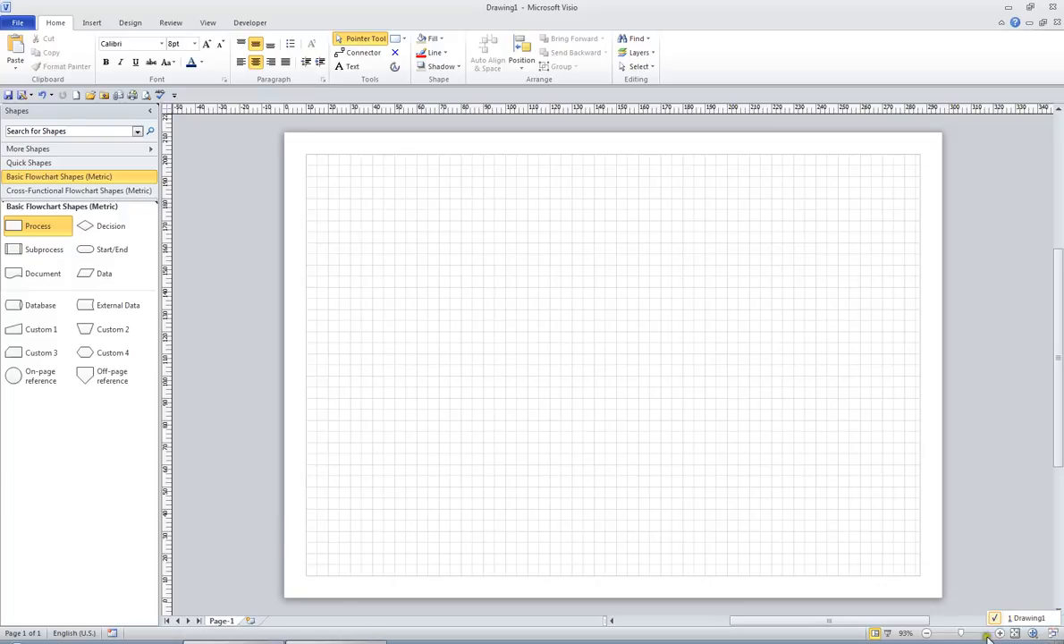
pyautogui.click(875, 634)
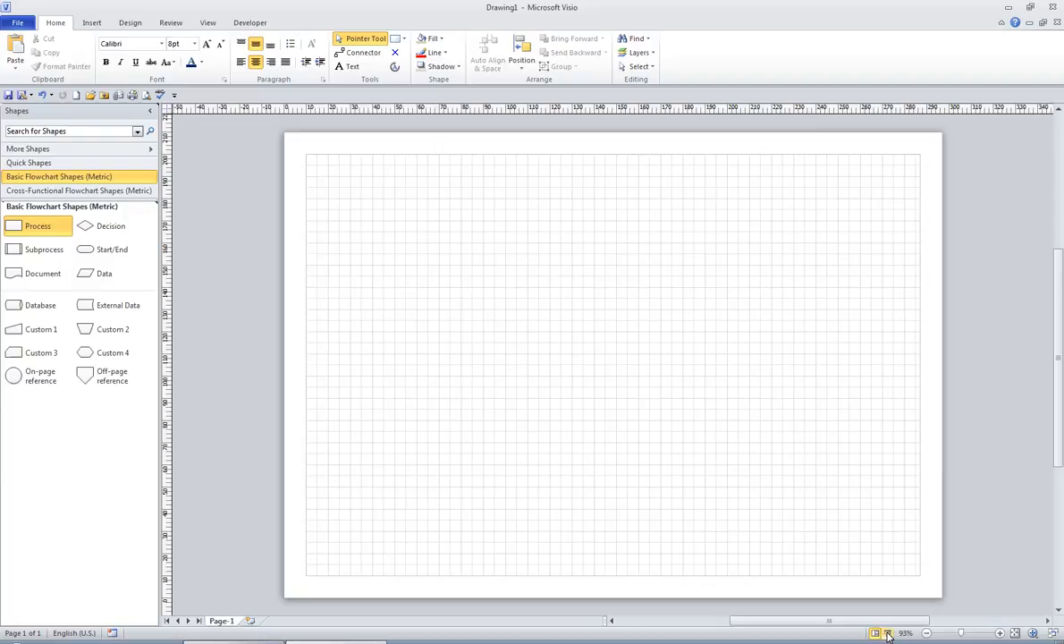
# - View the page in full screen and return to the normal editing view
pyautogui.click(888, 634)
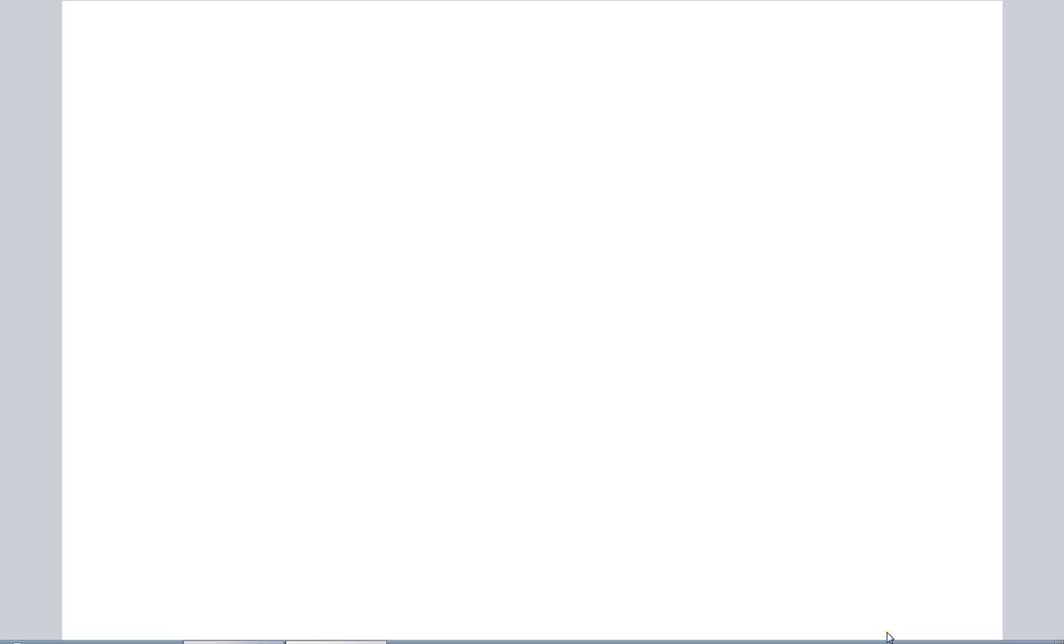
pyautogui.click(878, 573)
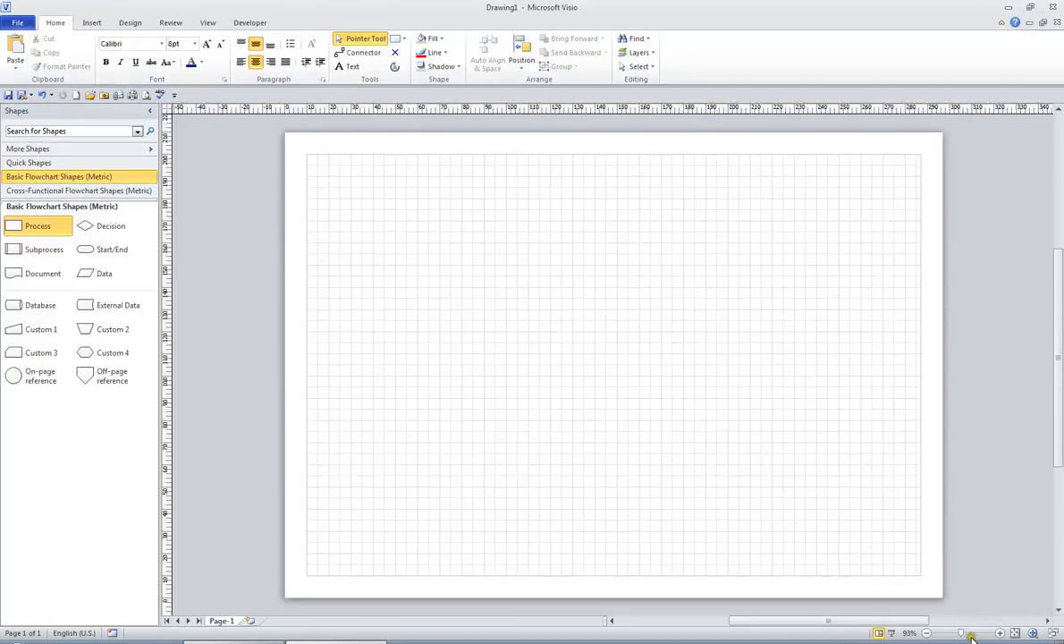
# - Hide View Shortcuts, Zoom, Zoom Slider, Zoom to Fit, Pan & Zoom Window and Switch Windows from the status bar
pyautogui.rightClick(625, 636)
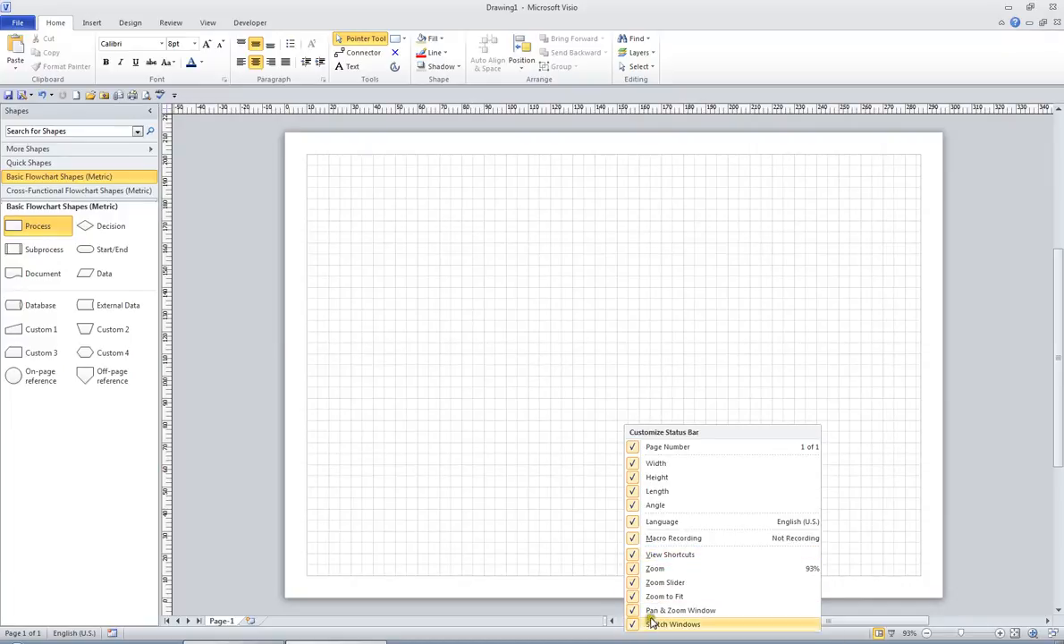
pyautogui.click(657, 554)
pyautogui.click(655, 568)
pyautogui.click(656, 582)
pyautogui.click(653, 596)
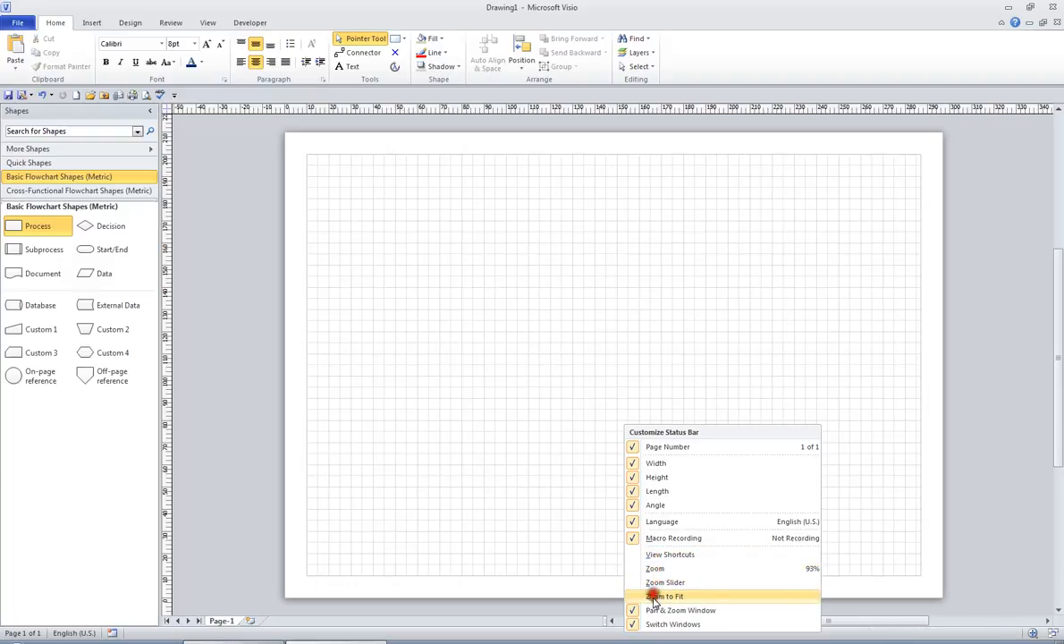
pyautogui.click(654, 609)
pyautogui.click(650, 624)
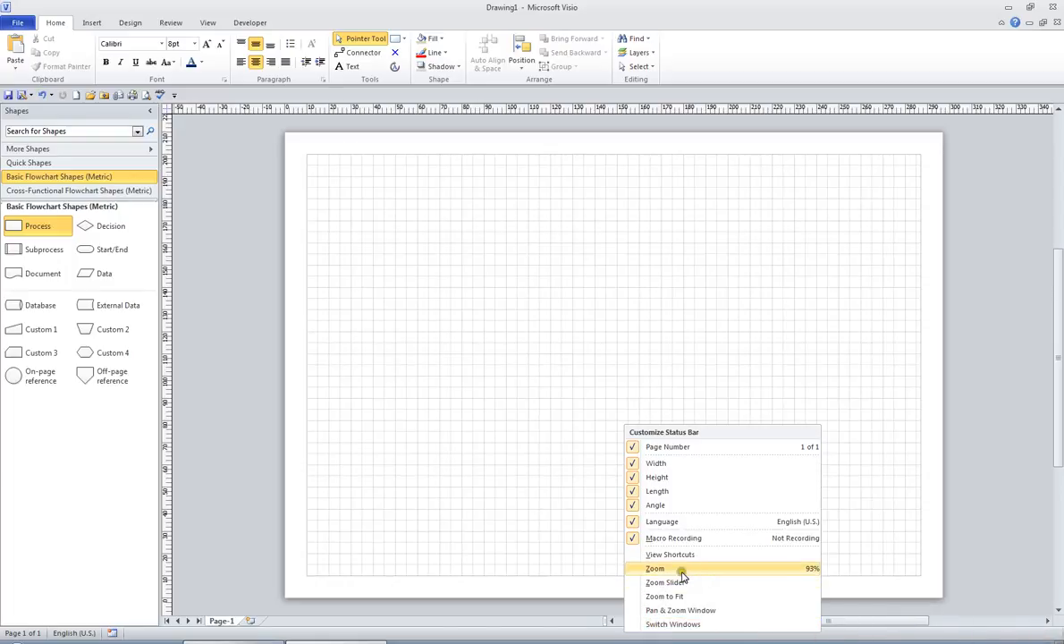
# - Restore View Shortcuts, Zoom, Zoom Slider, Zoom to Fit, Pan & Zoom Window and Switch Windows to the status bar
pyautogui.rightClick(536, 633)
pyautogui.click(563, 557)
pyautogui.click(564, 571)
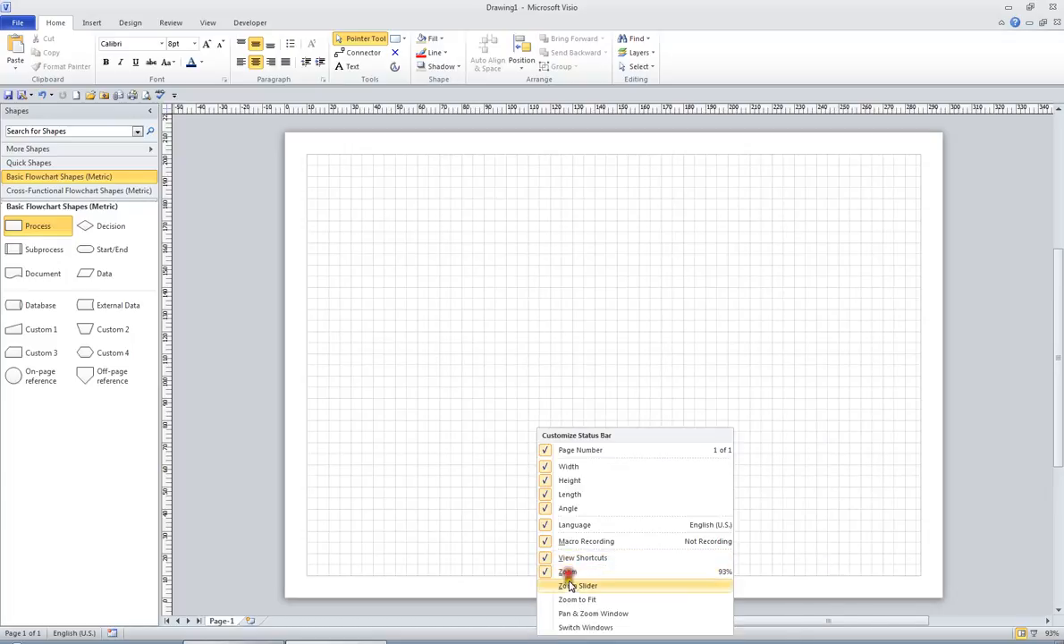
pyautogui.click(568, 585)
pyautogui.click(568, 599)
pyautogui.click(567, 612)
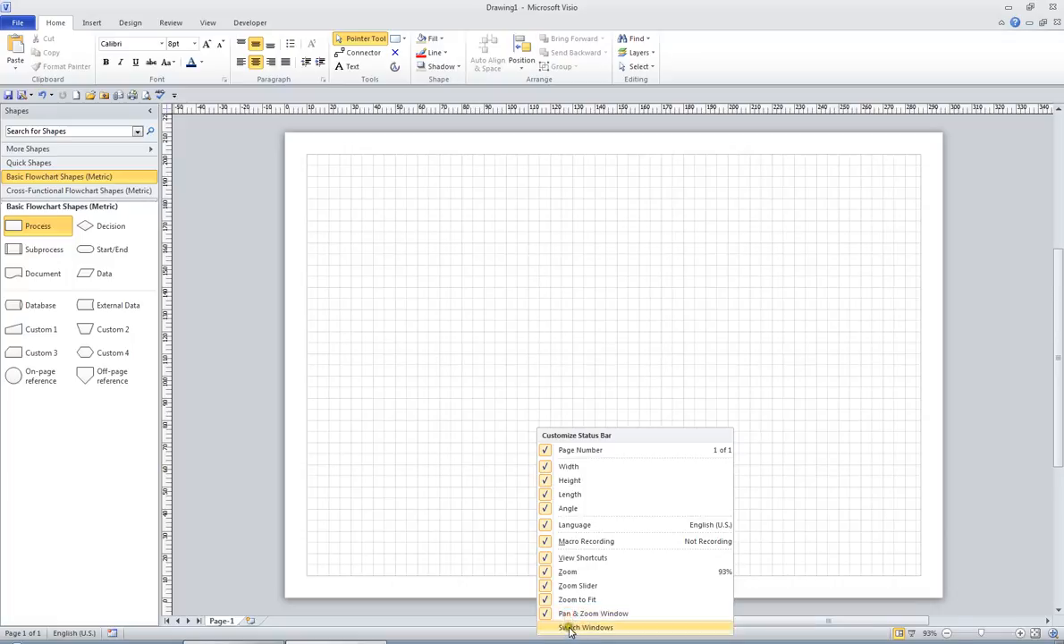
pyautogui.click(562, 627)
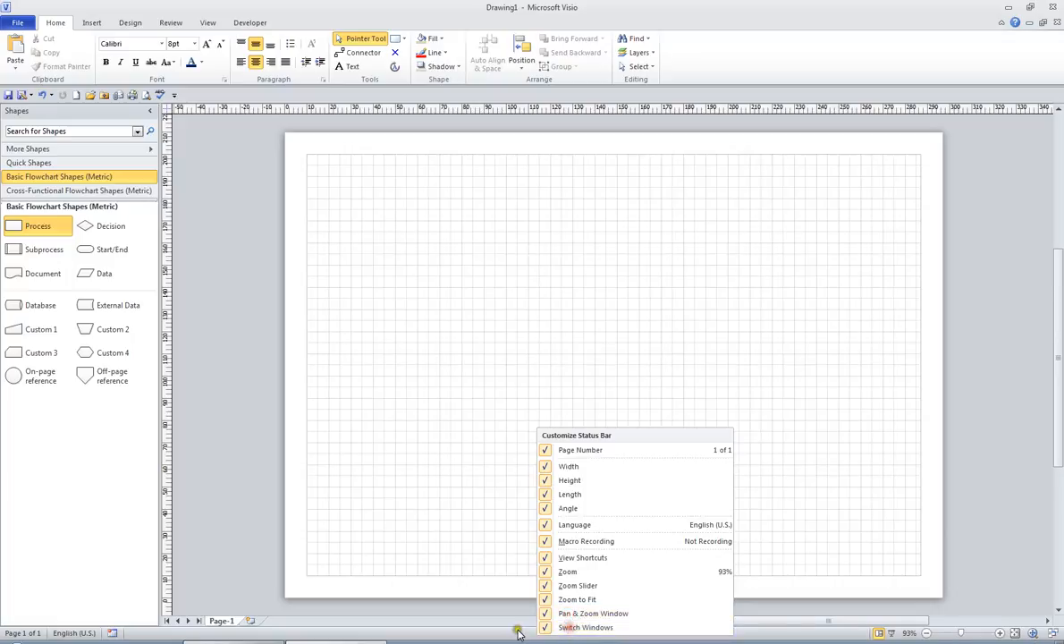
pyautogui.click(477, 361)
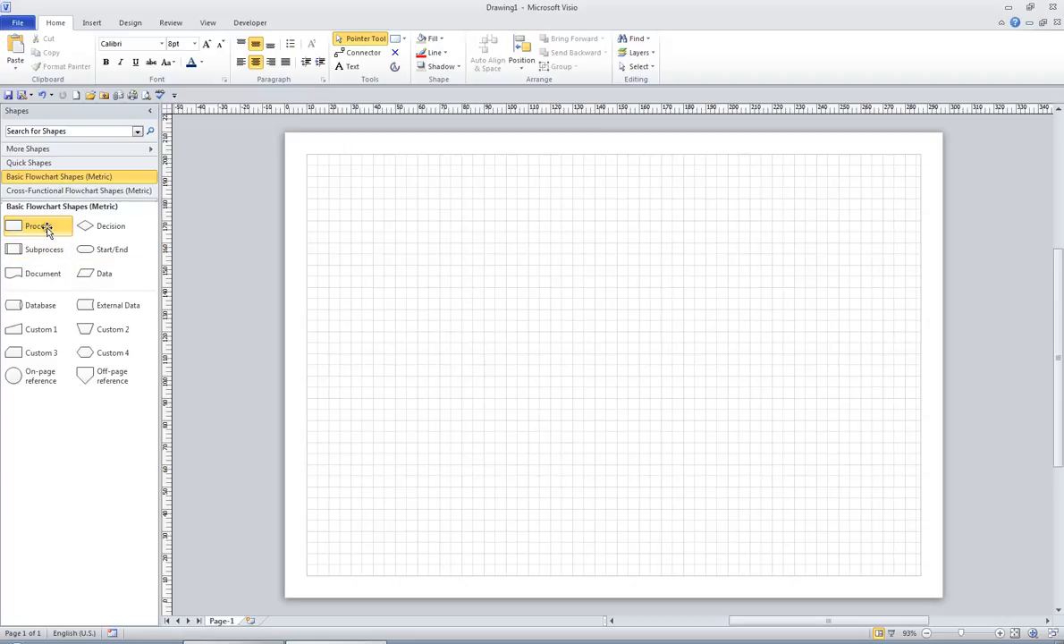
# - Place two Process shapes one above the other near the left edge of the page
pyautogui.moveTo(41, 229); pyautogui.dragTo(357, 307)
pyautogui.moveTo(38, 226); pyautogui.dragTo(357, 417)
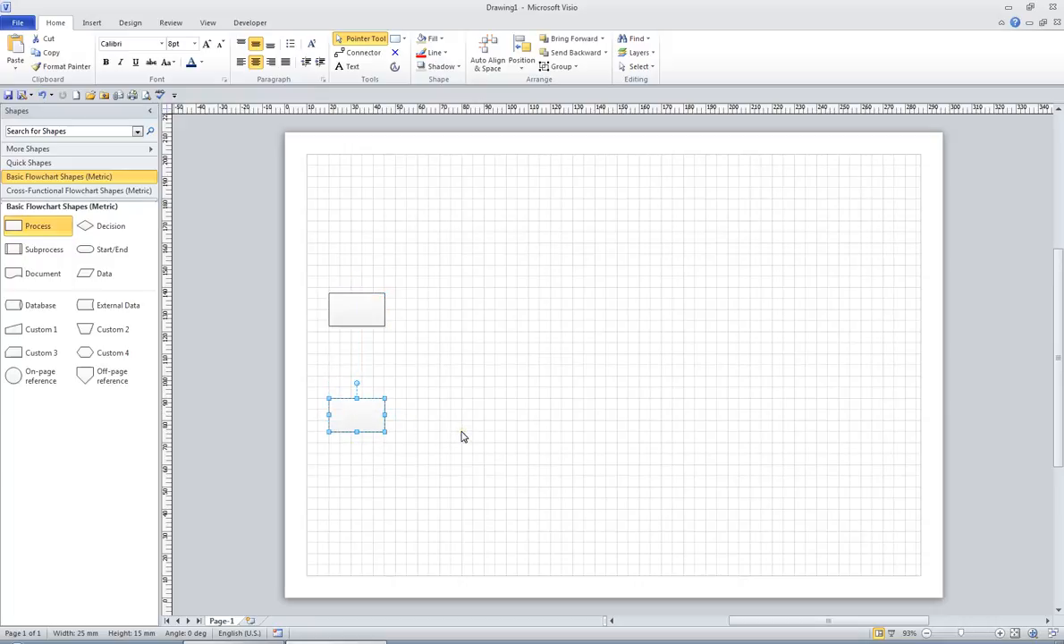
# - Add a third Process shape below the page's lower edge and move it up onto the page, evenly spaced under the other two
pyautogui.scroll(-3, 483, 407)
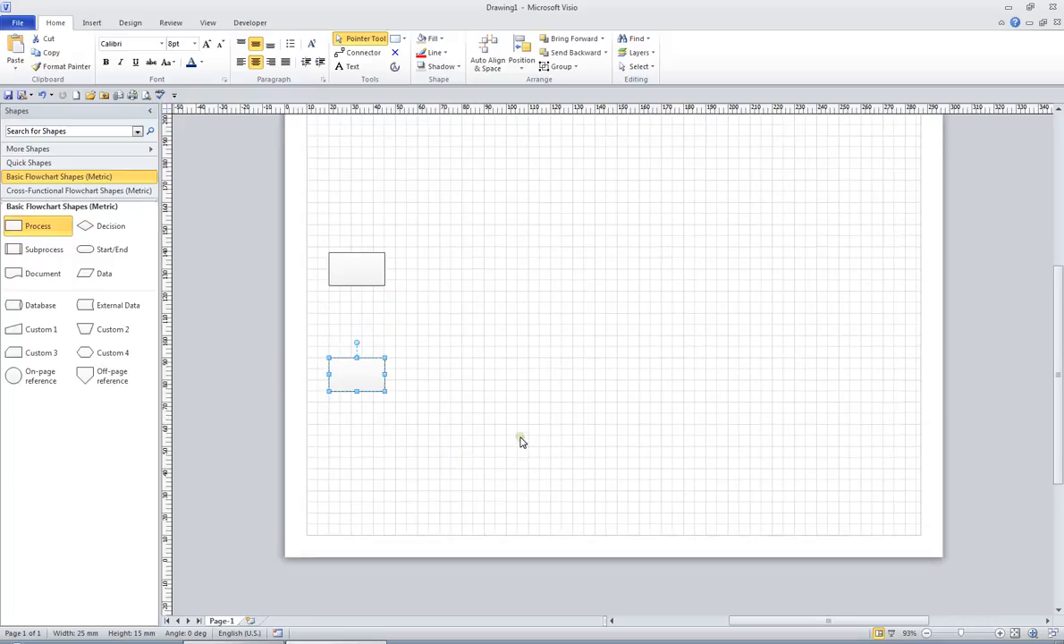
pyautogui.moveTo(40, 226); pyautogui.dragTo(355, 562)
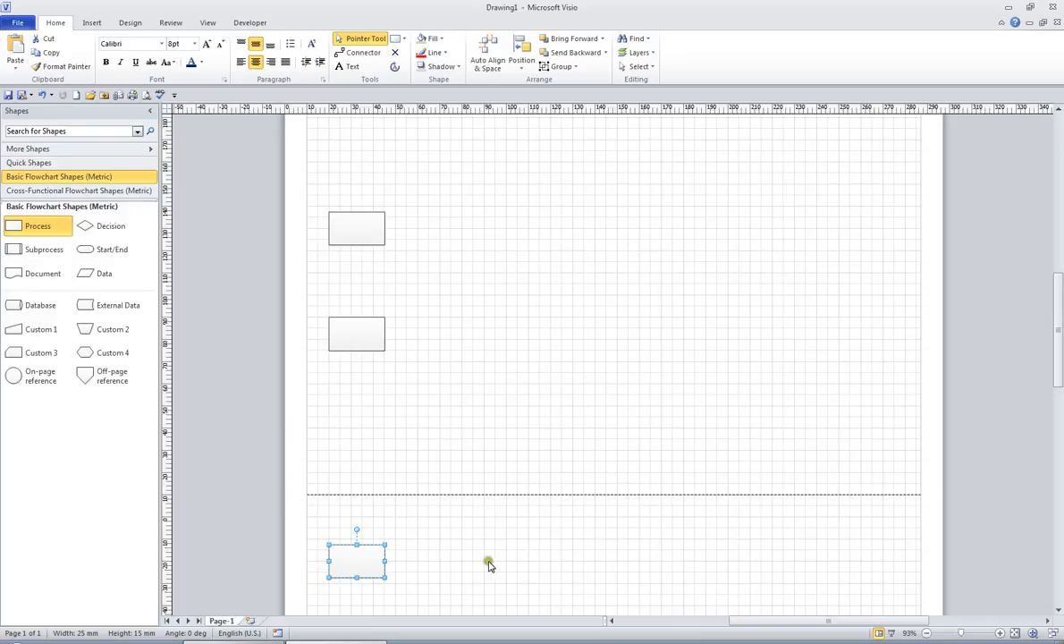
pyautogui.moveTo(355, 559); pyautogui.dragTo(357, 439)
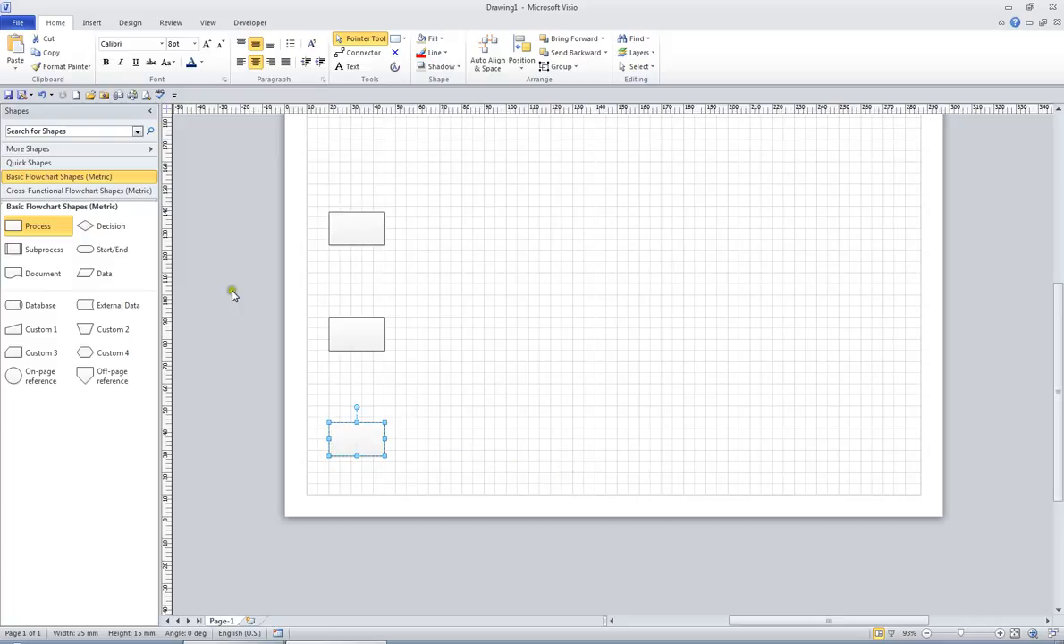
# - Place two Decision shapes beside the upper and middle Process shapes, aligned with them and with the same horizontal spacing
pyautogui.moveTo(101, 229); pyautogui.dragTo(444, 235)
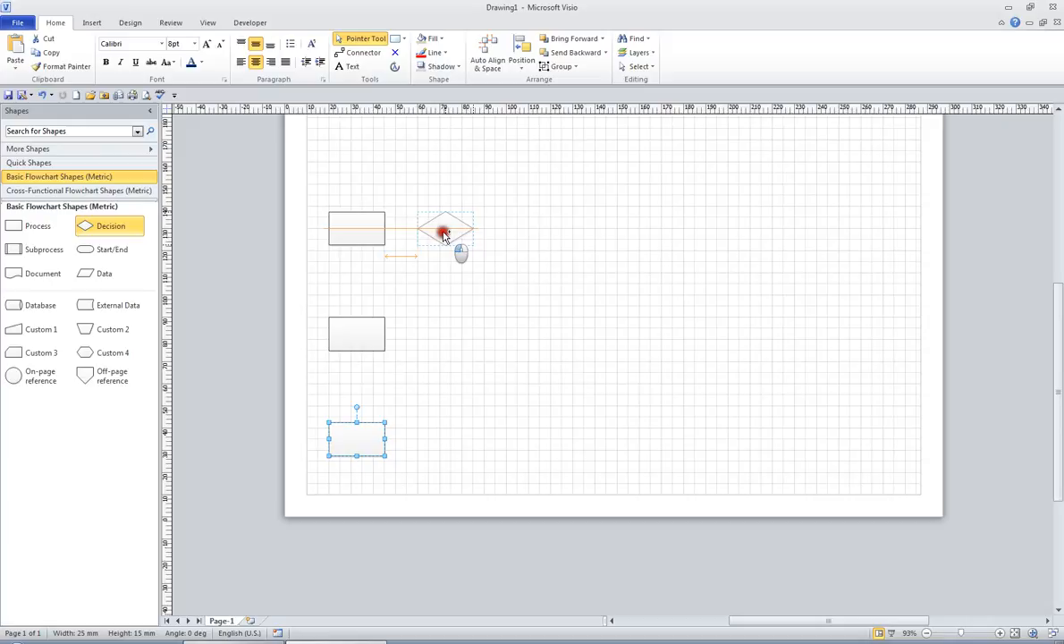
pyautogui.moveTo(444, 234); pyautogui.dragTo(443, 232)
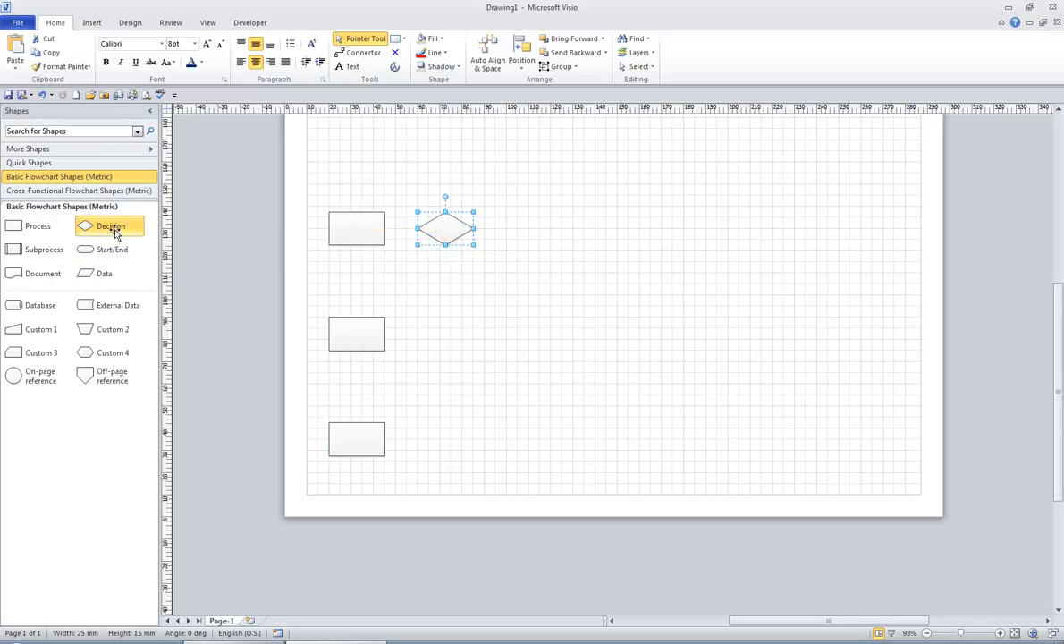
pyautogui.moveTo(116, 234); pyautogui.dragTo(445, 335)
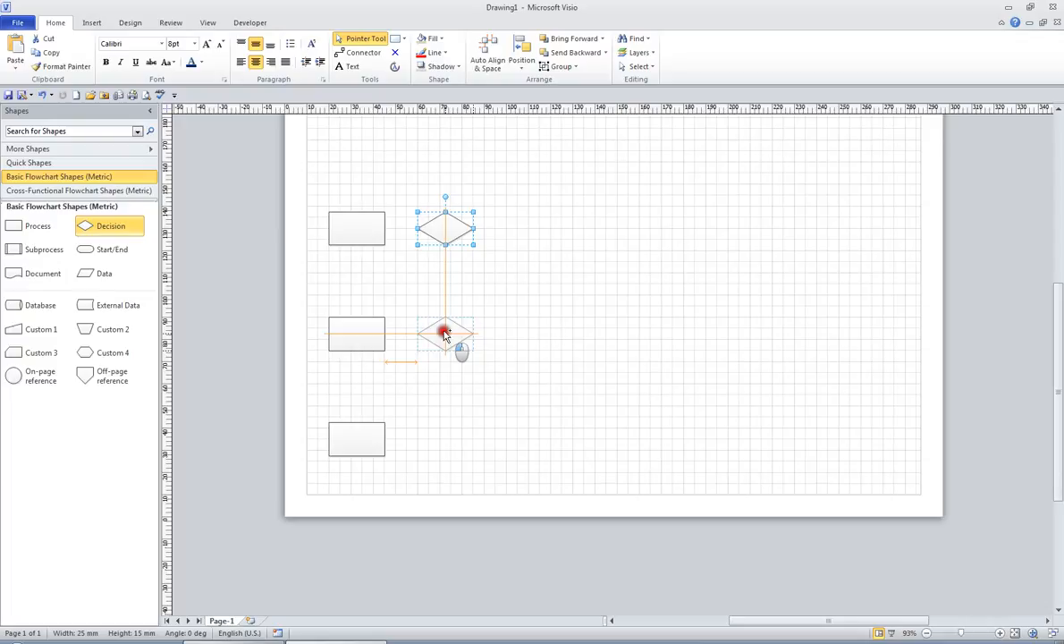
pyautogui.moveTo(445, 334); pyautogui.dragTo(445, 334)
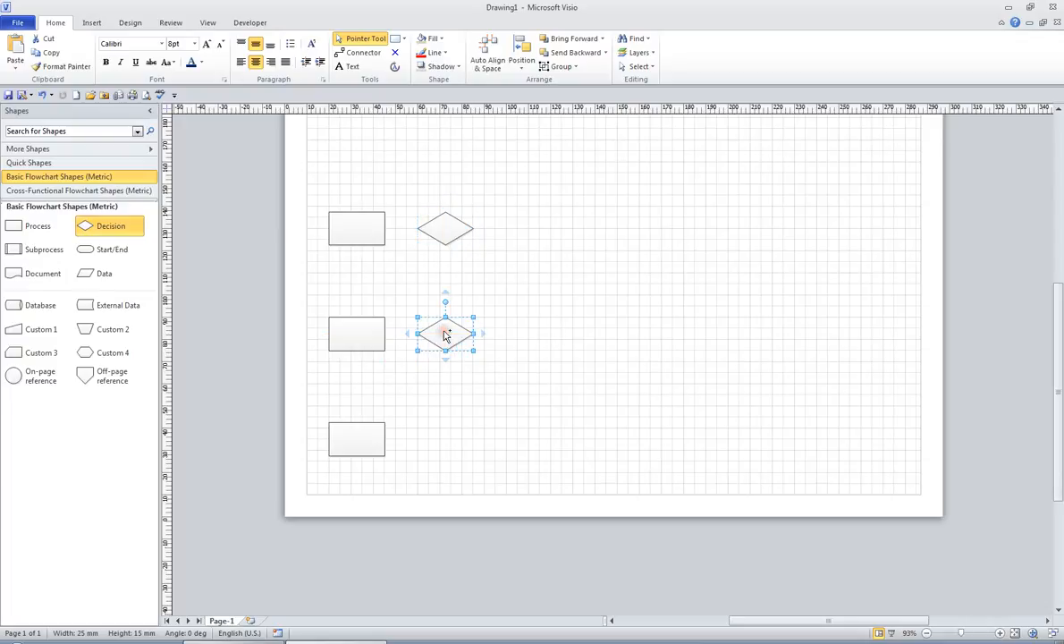
# - Open the Pan & Zoom window, float it over the drawing and shrink its view frame around the upper Process and Decision shapes
pyautogui.click(1035, 634)
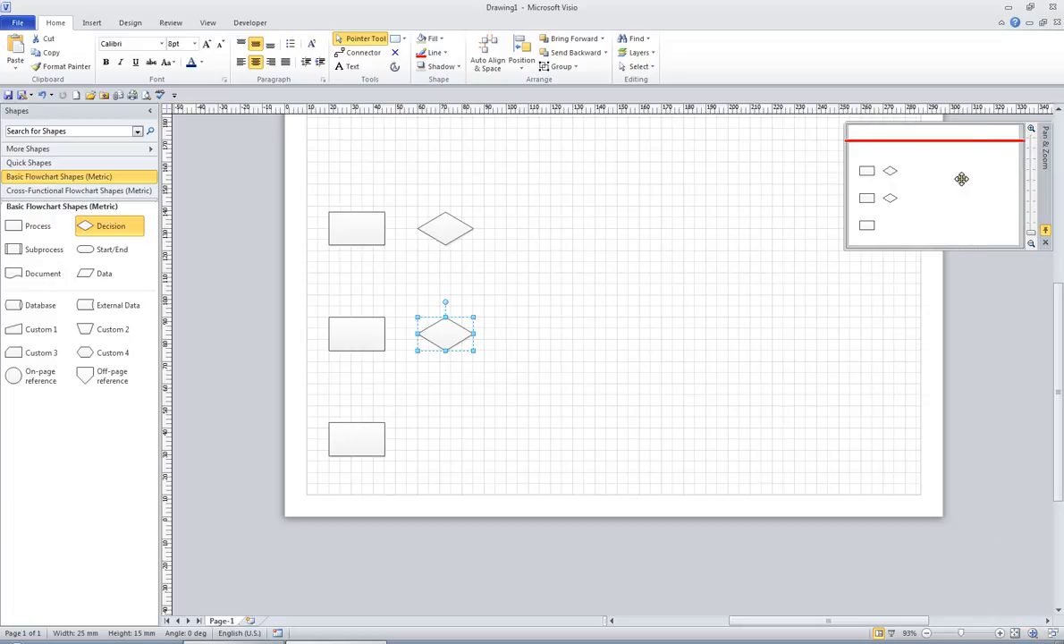
pyautogui.moveTo(1032, 157)
pyautogui.mouseDown()
pyautogui.moveTo(972, 155)
pyautogui.moveTo(909, 218)
pyautogui.moveTo(807, 247)
pyautogui.mouseUp()
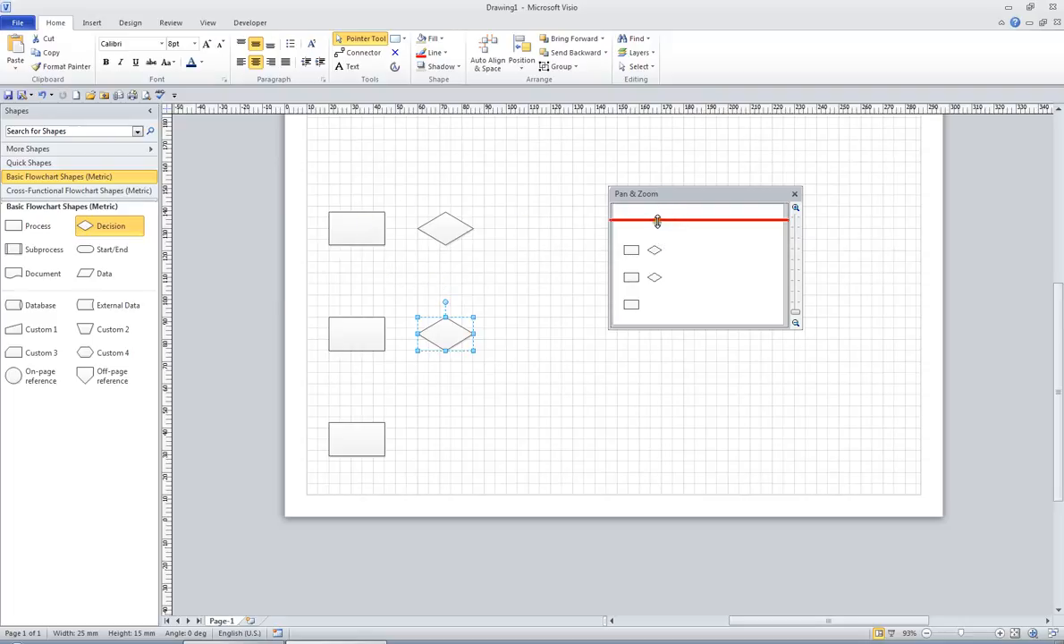
pyautogui.moveTo(655, 230)
pyautogui.mouseDown()
pyautogui.moveTo(686, 231)
pyautogui.moveTo(667, 232)
pyautogui.moveTo(688, 256)
pyautogui.moveTo(700, 229)
pyautogui.moveTo(543, 231)
pyautogui.moveTo(684, 230)
pyautogui.mouseUp()
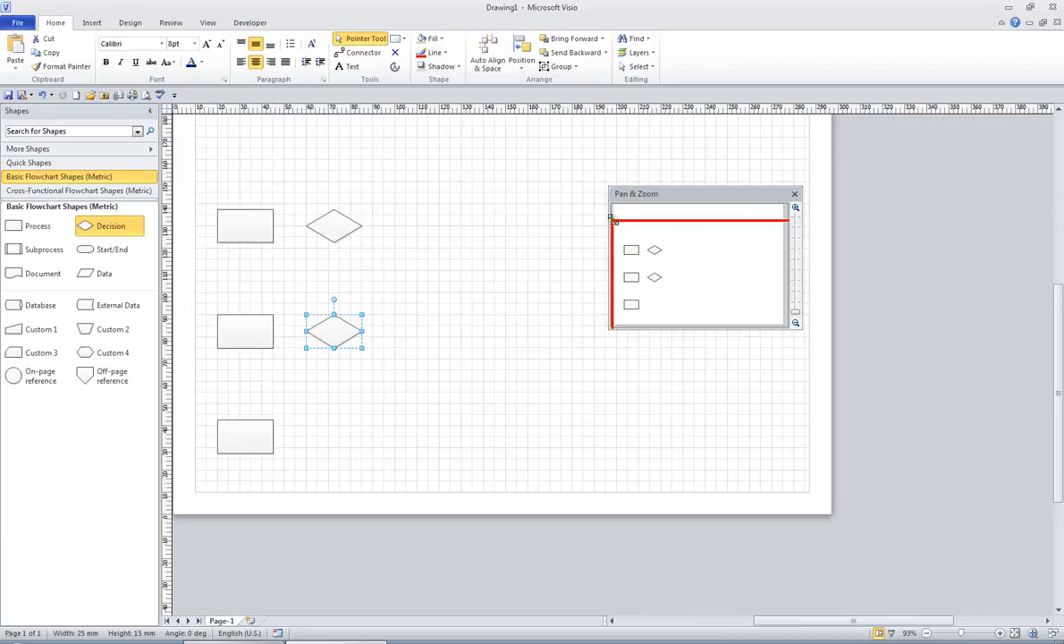
pyautogui.moveTo(615, 221); pyautogui.dragTo(645, 260)
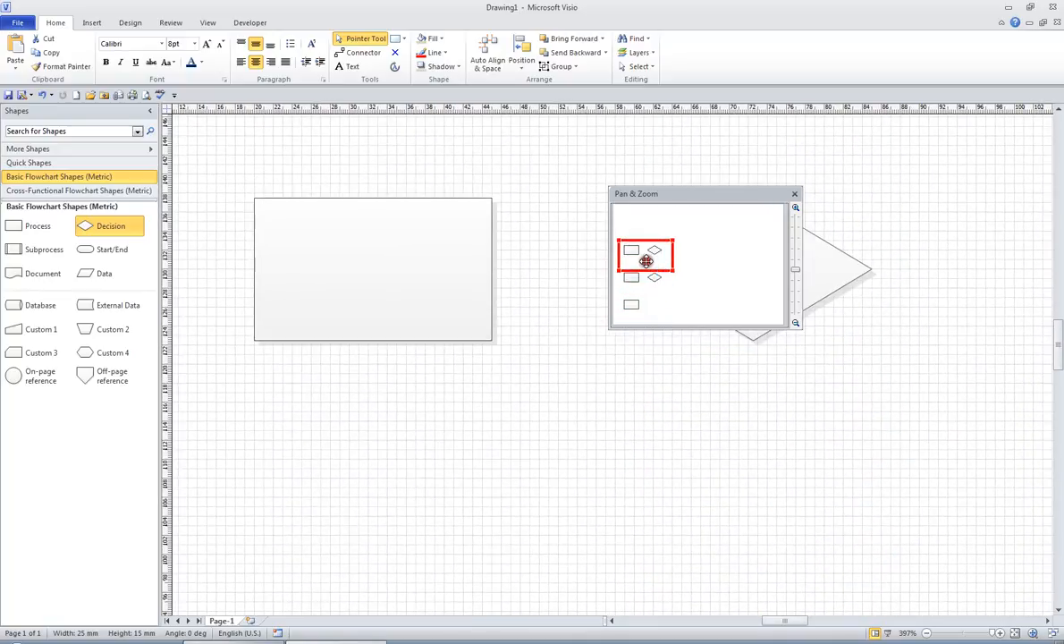
# - Close the Pan & Zoom window and fit the whole page in the drawing window
pyautogui.click(795, 194)
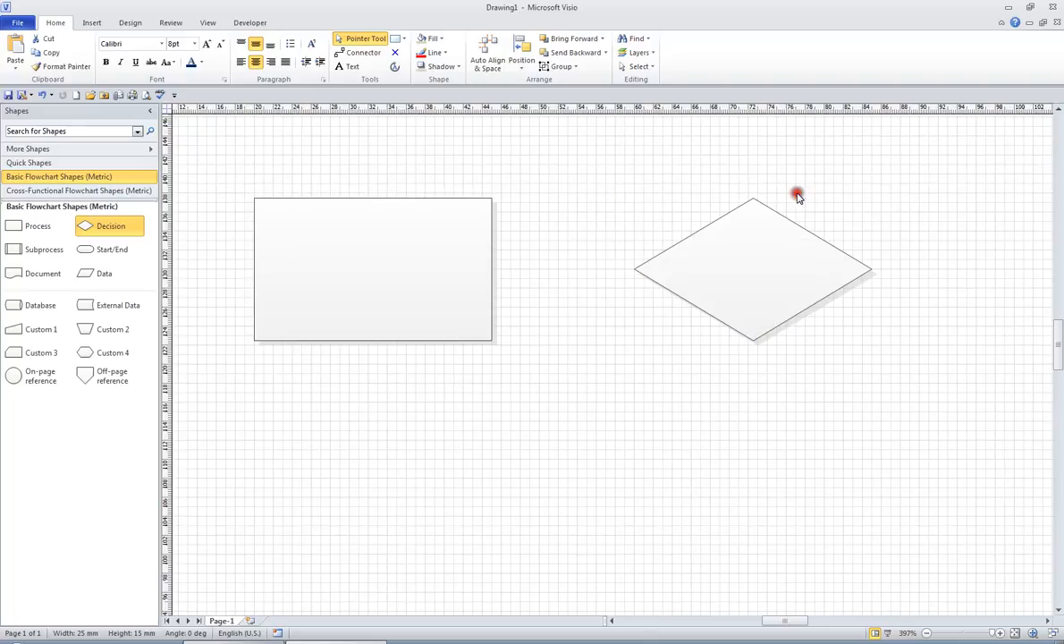
pyautogui.click(1016, 633)
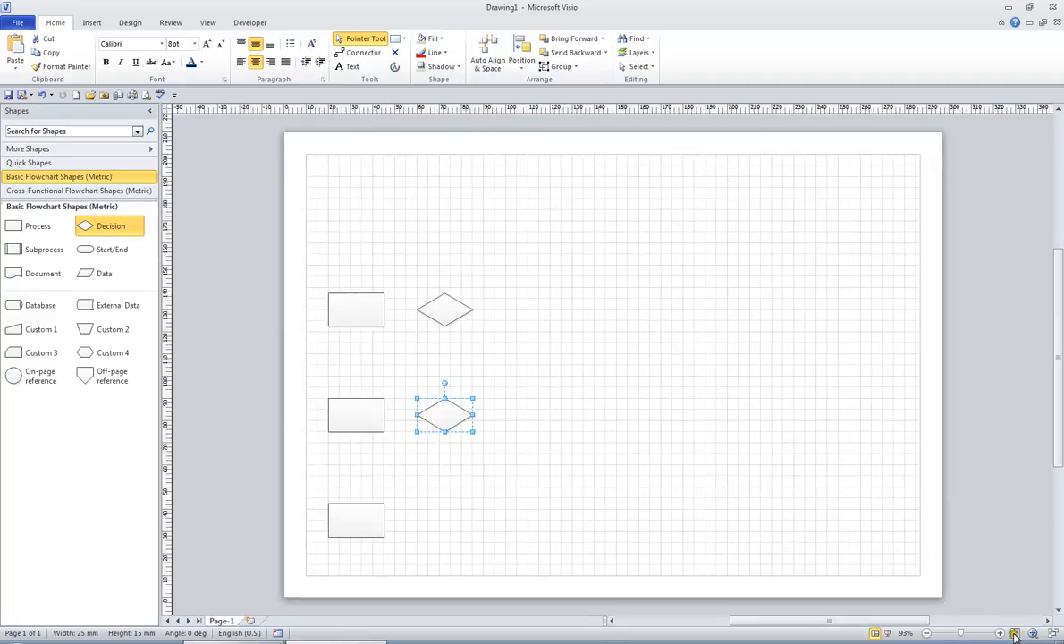